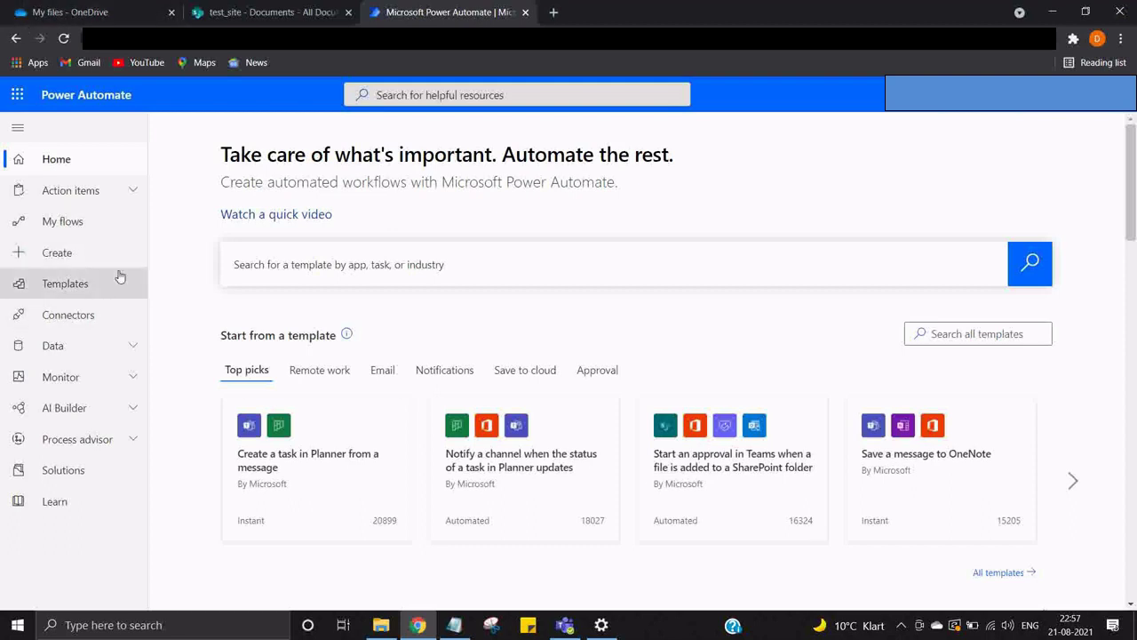
Create an instant cloud flow named 'testing sharepoint' using the 'Manually trigger a flow' trigger
click(96, 254)
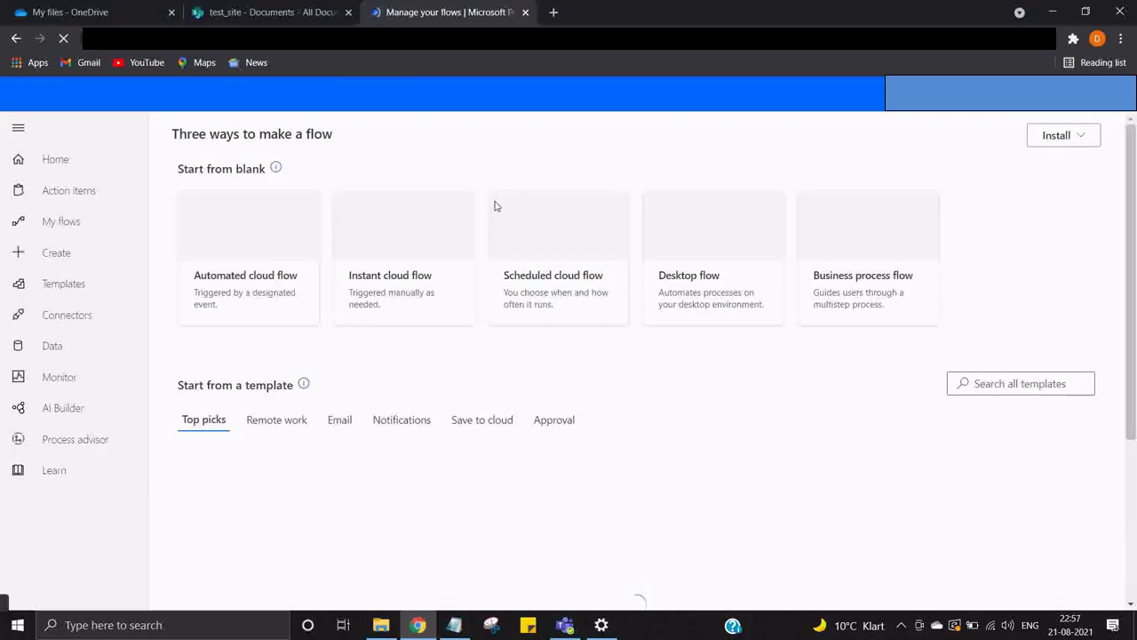
click(399, 259)
click(692, 212)
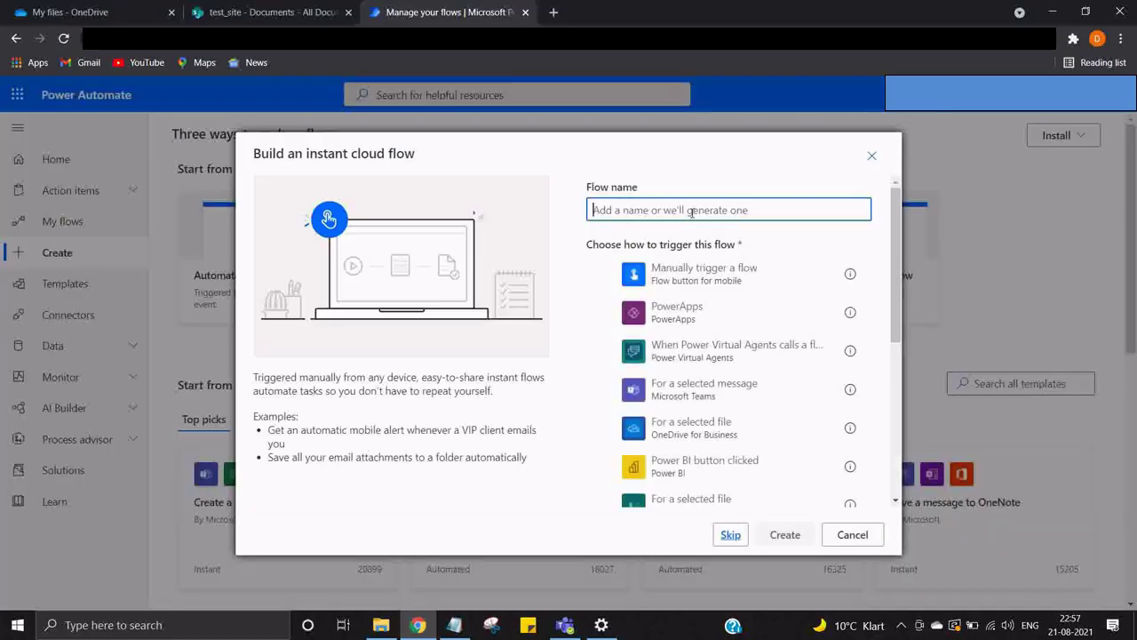
text(te)
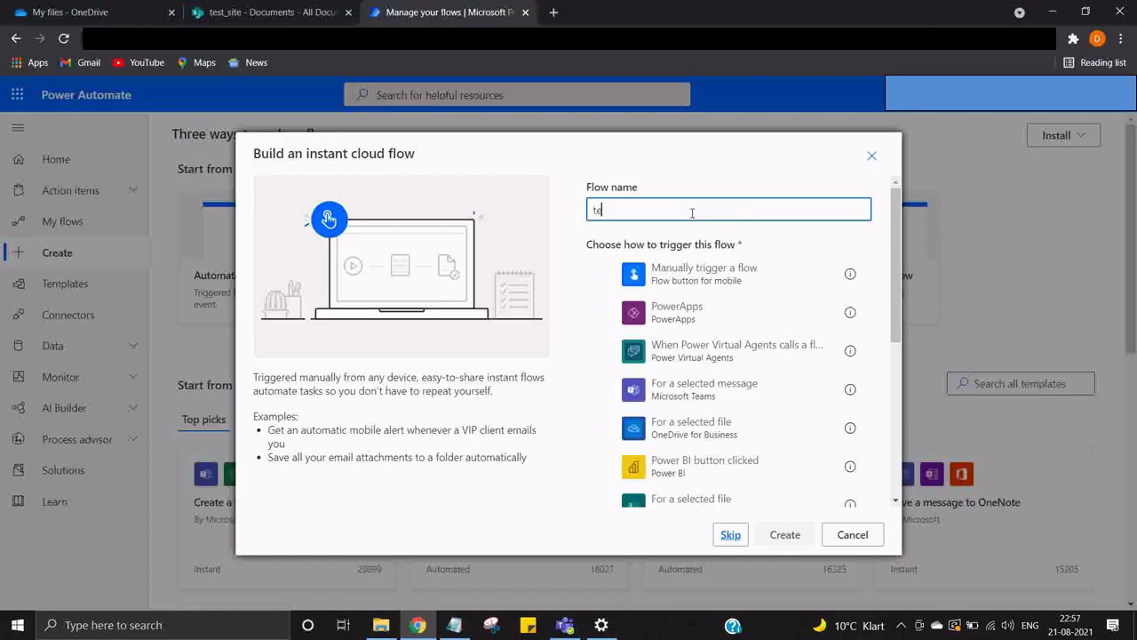
text(sting sharepoint)
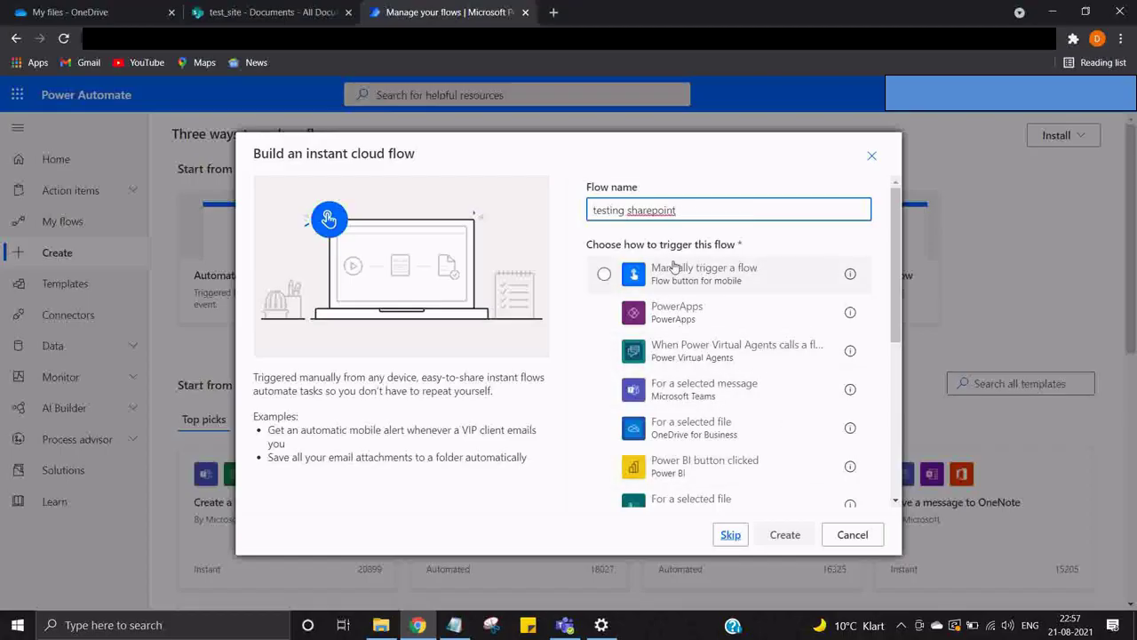
click(657, 273)
click(786, 535)
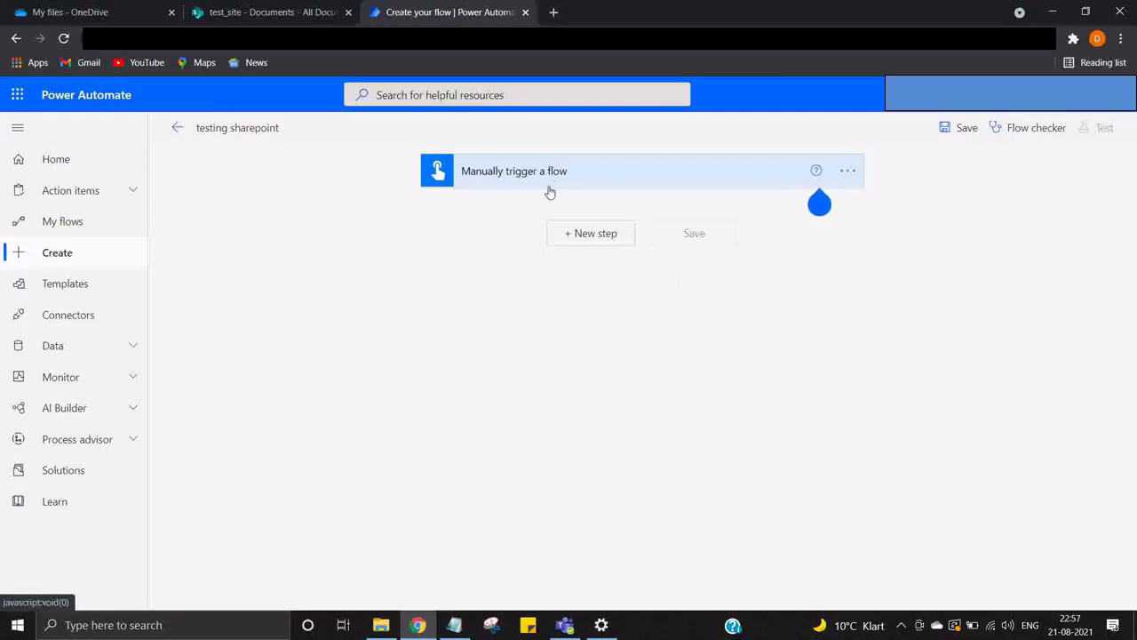
Add the SharePoint connector's Get file content action as a new step after the trigger
click(601, 235)
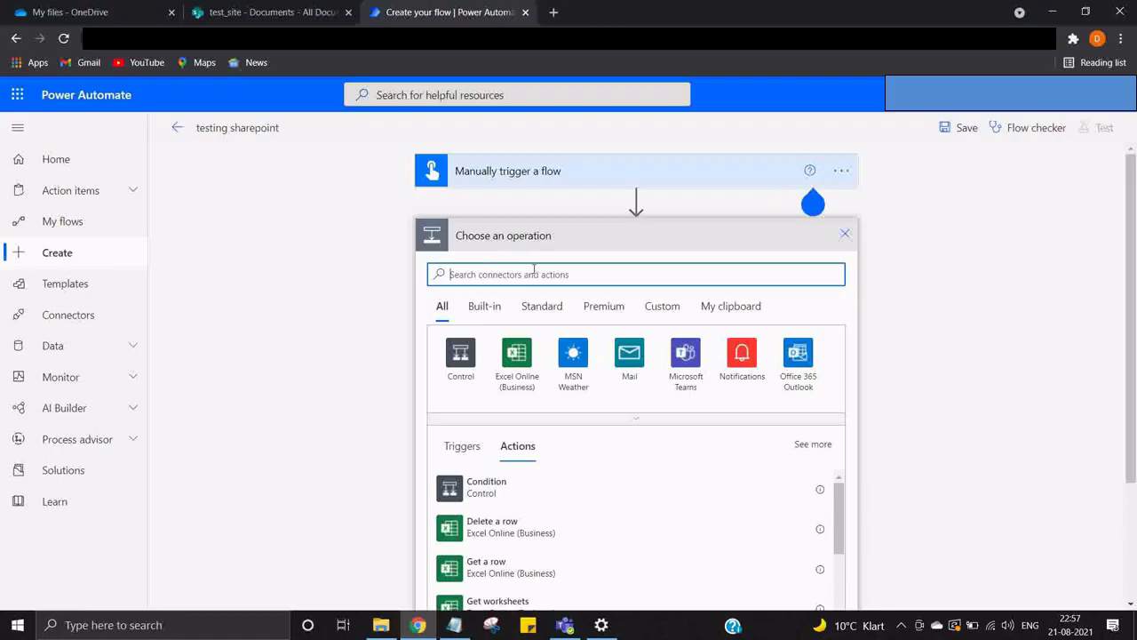
text(sharepoin)
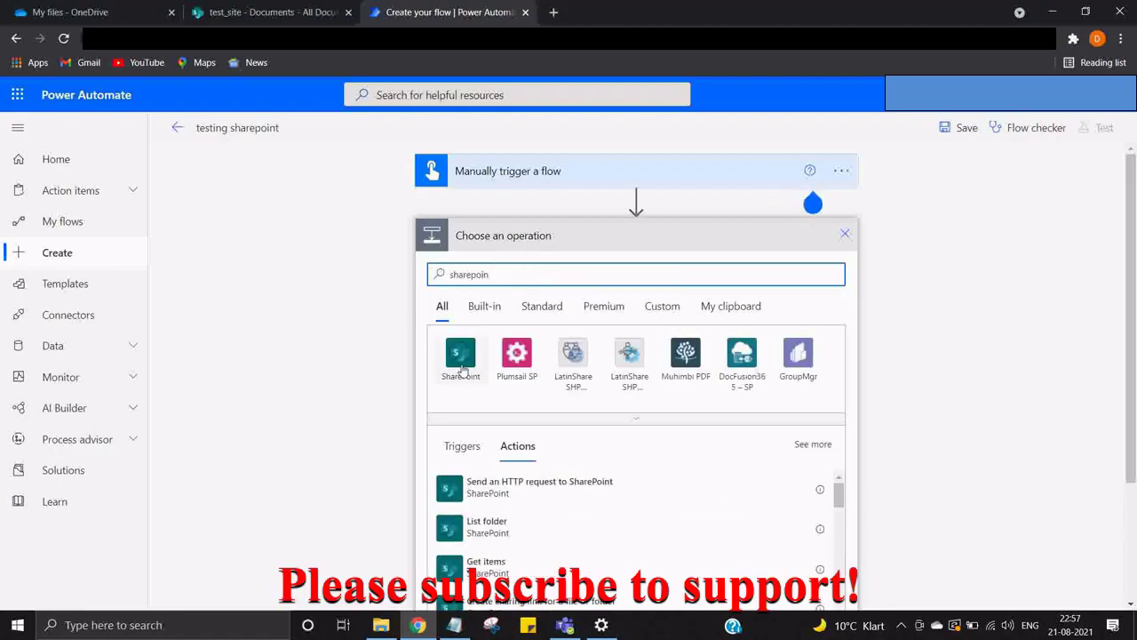
click(460, 360)
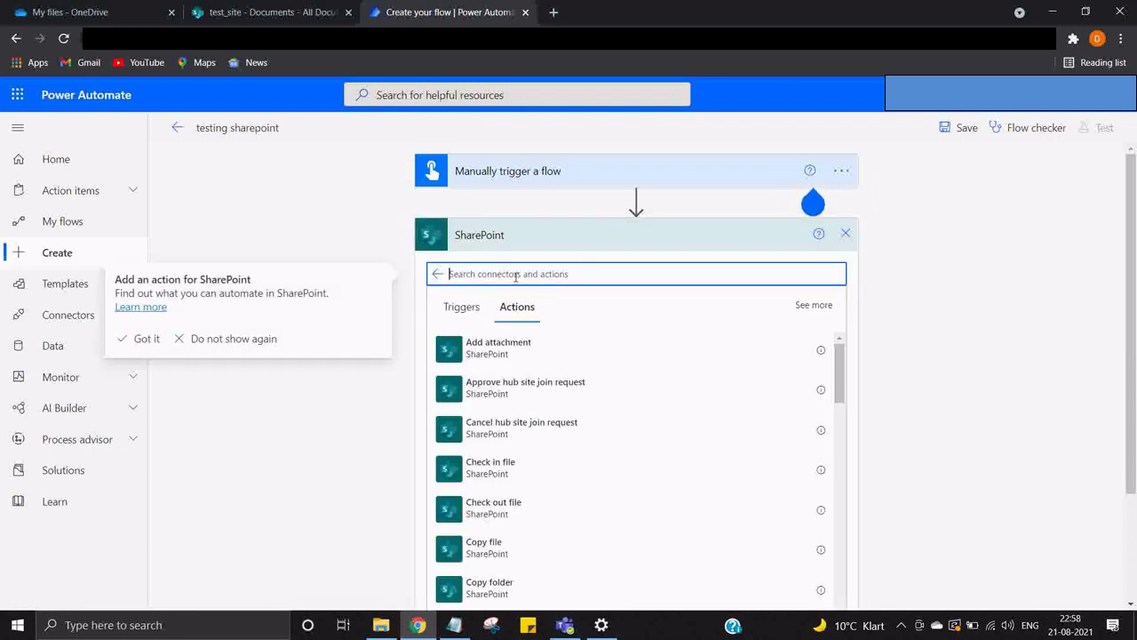
text(get)
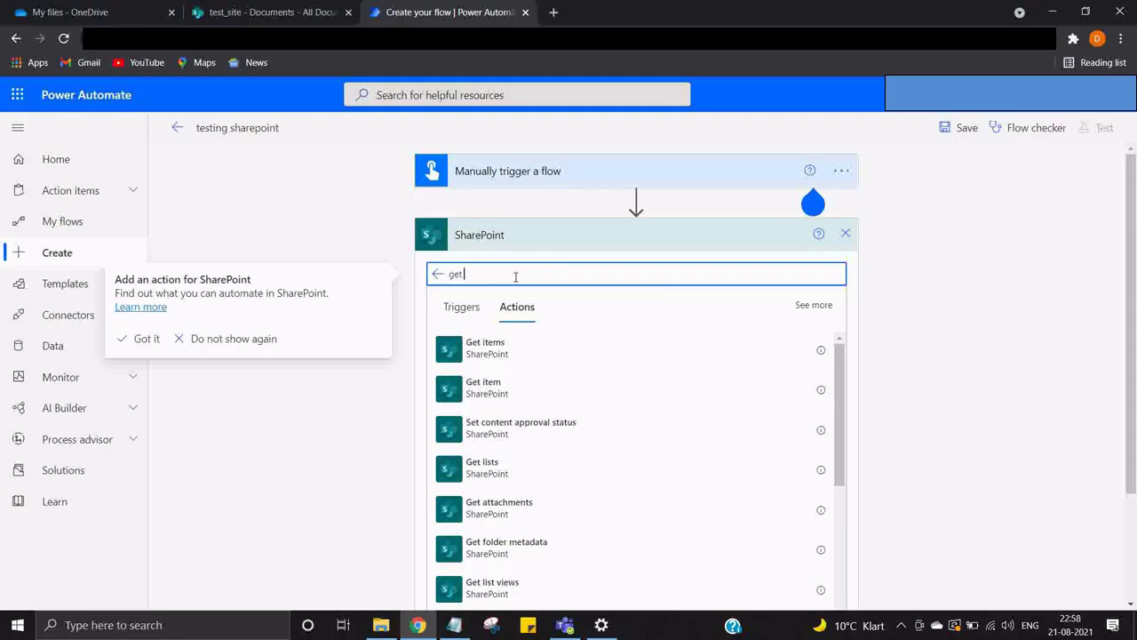
text( file)
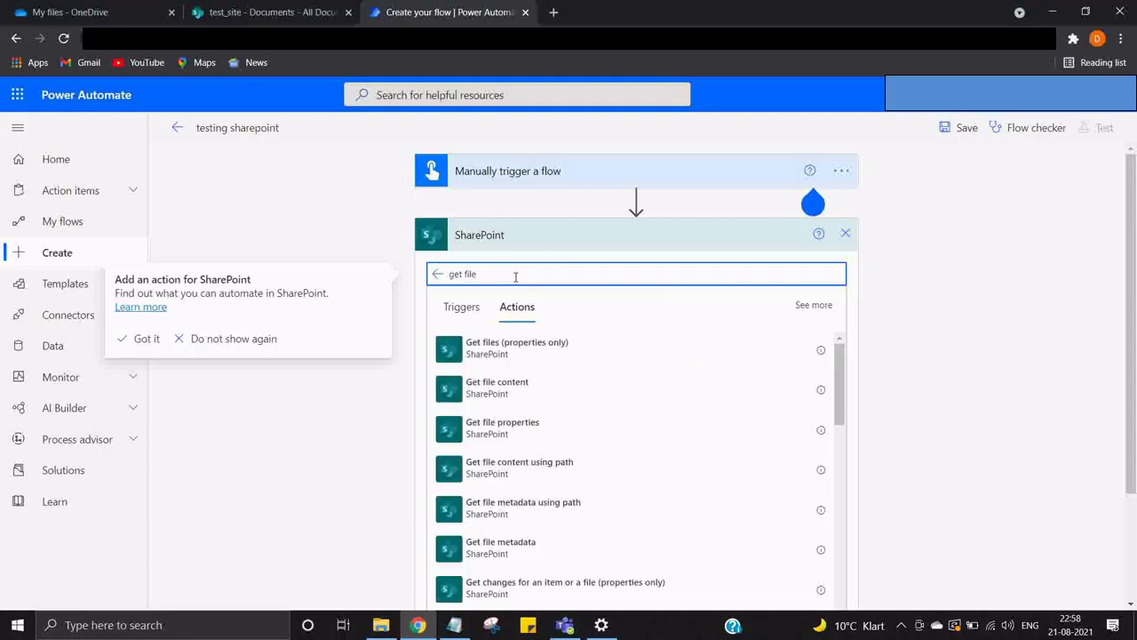
click(503, 396)
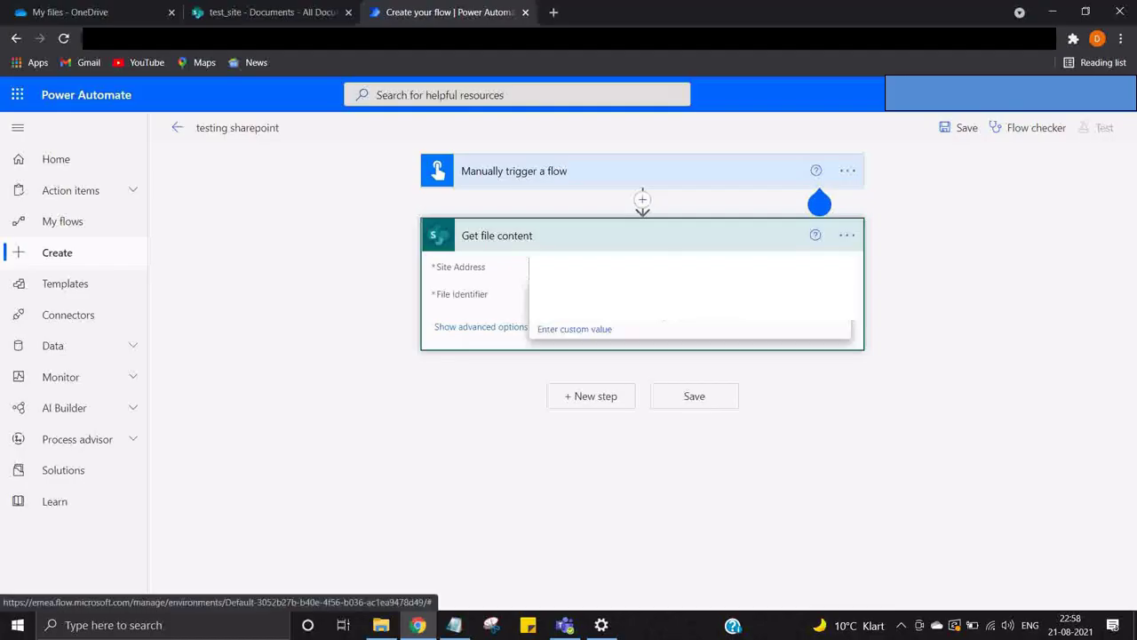
Set Get file content's site address and pick mytest.docx from the Shared Documents folder
key(Tab)
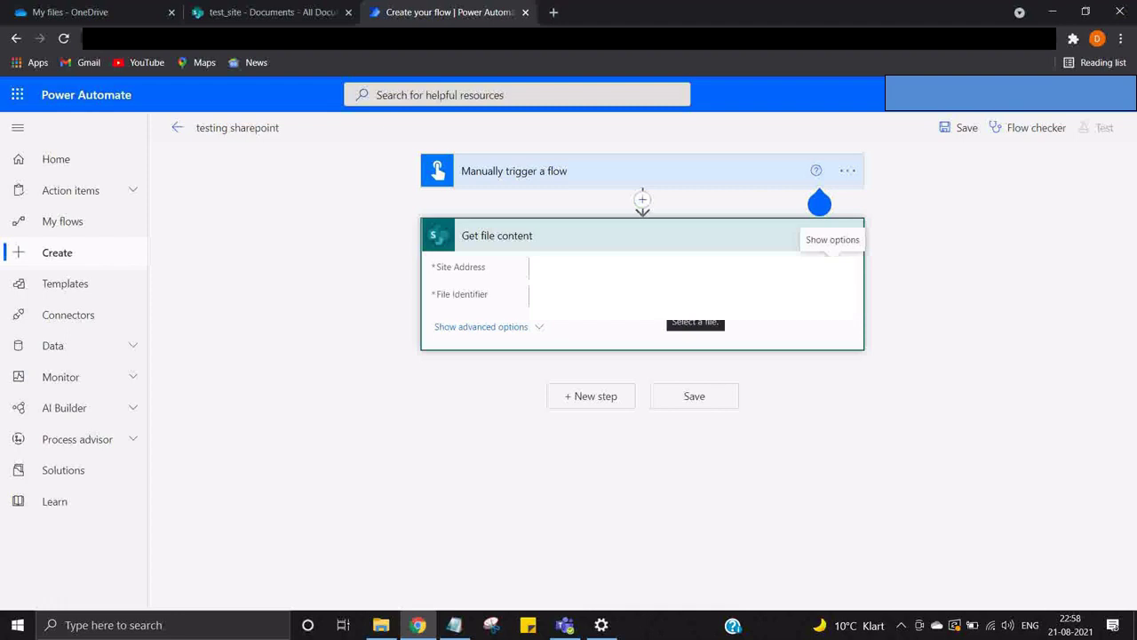
click(844, 294)
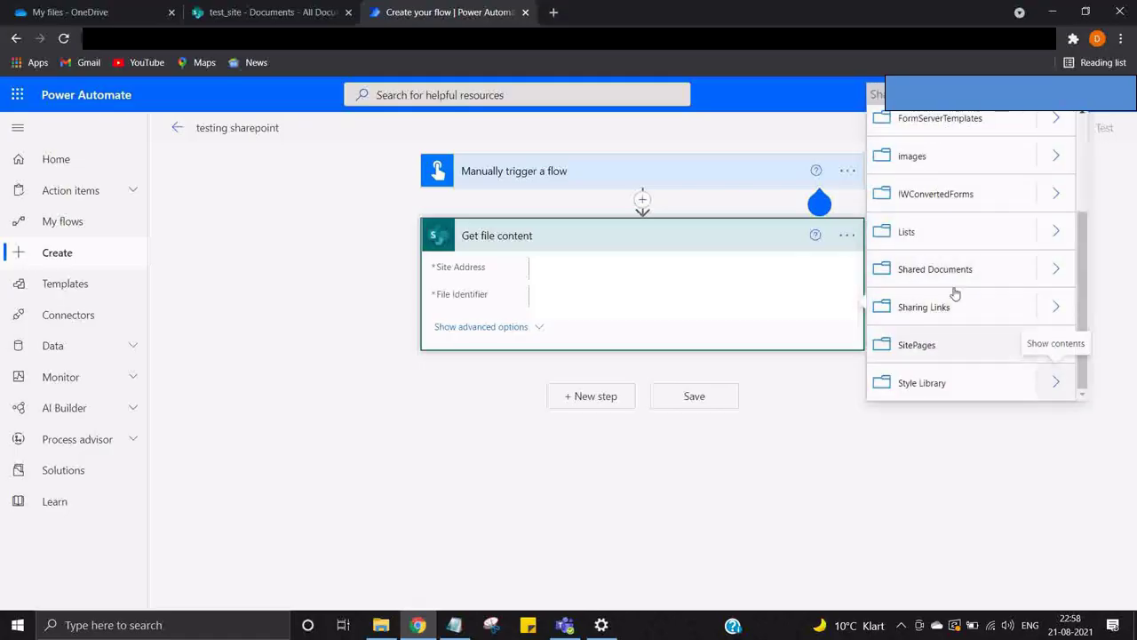
scroll(940, 248, up, 2)
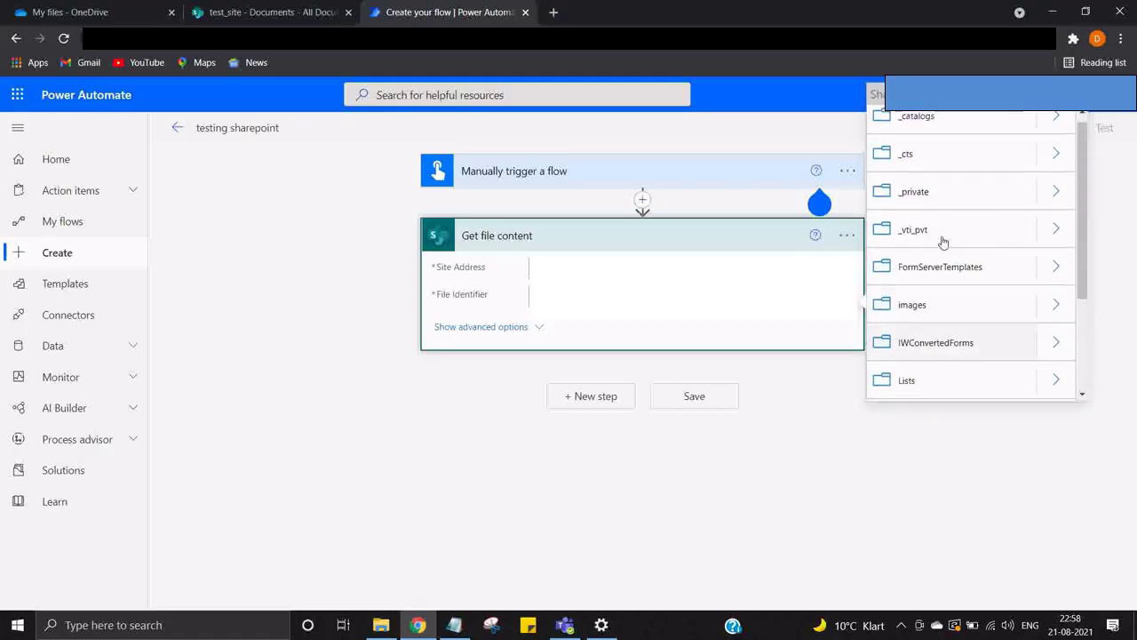
scroll(934, 251, down, 2)
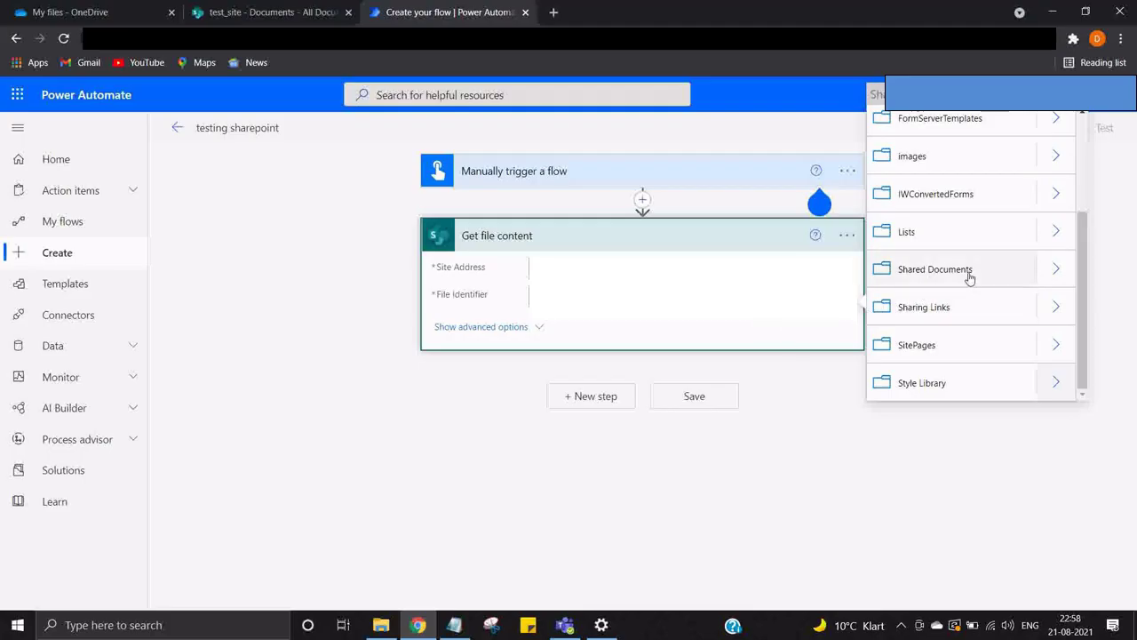
click(1065, 272)
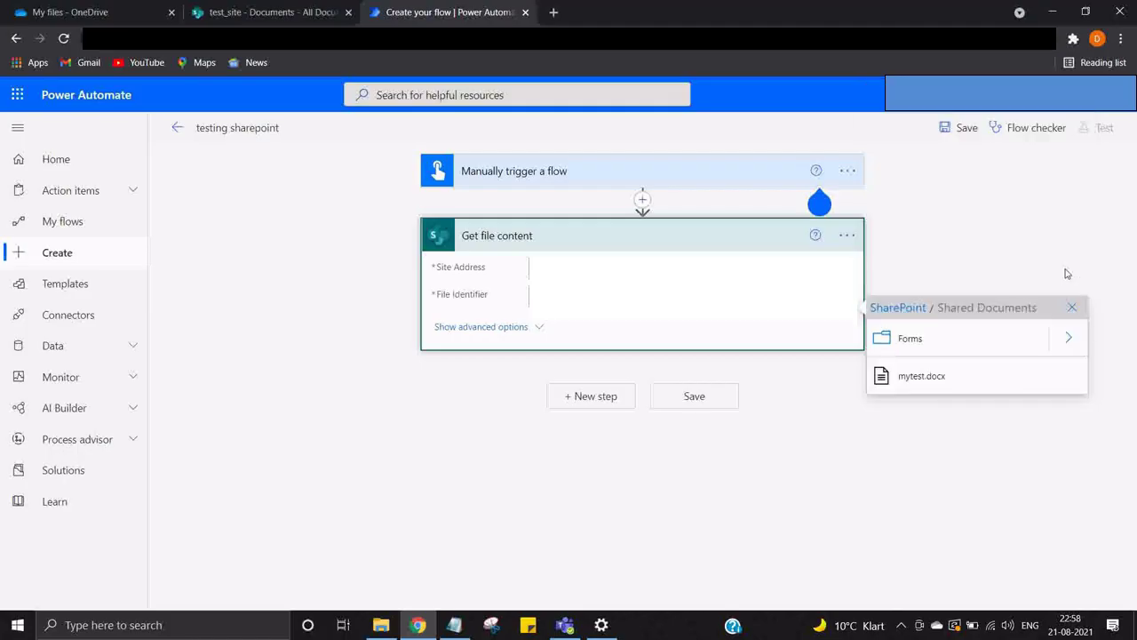
click(911, 385)
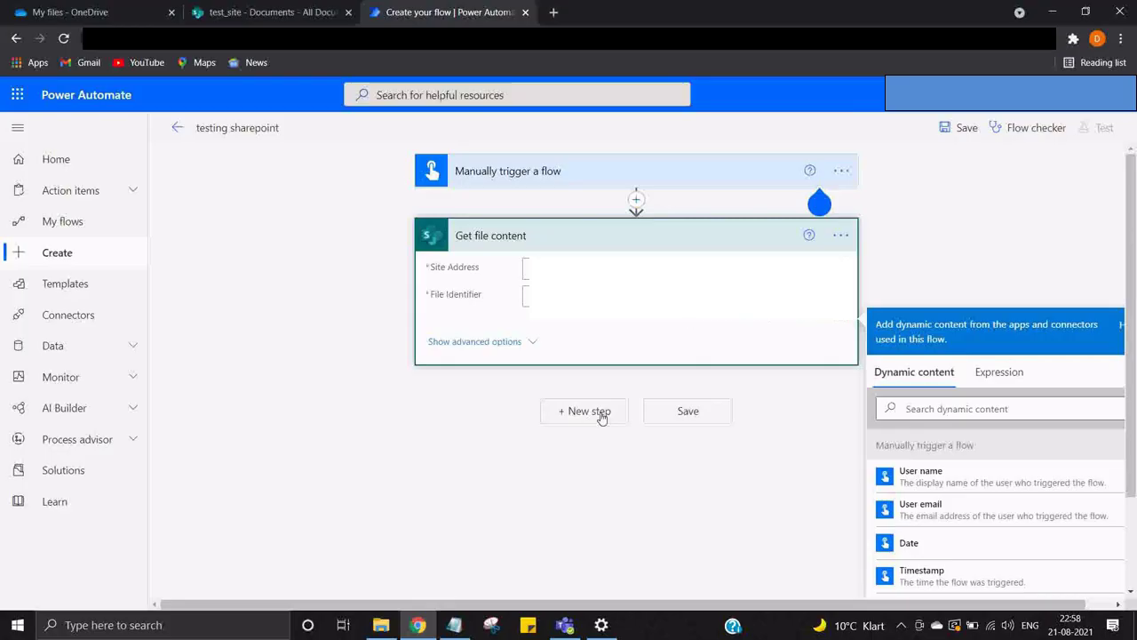
Save the flow and add a OneDrive for Business Create file step after Get file content
click(711, 415)
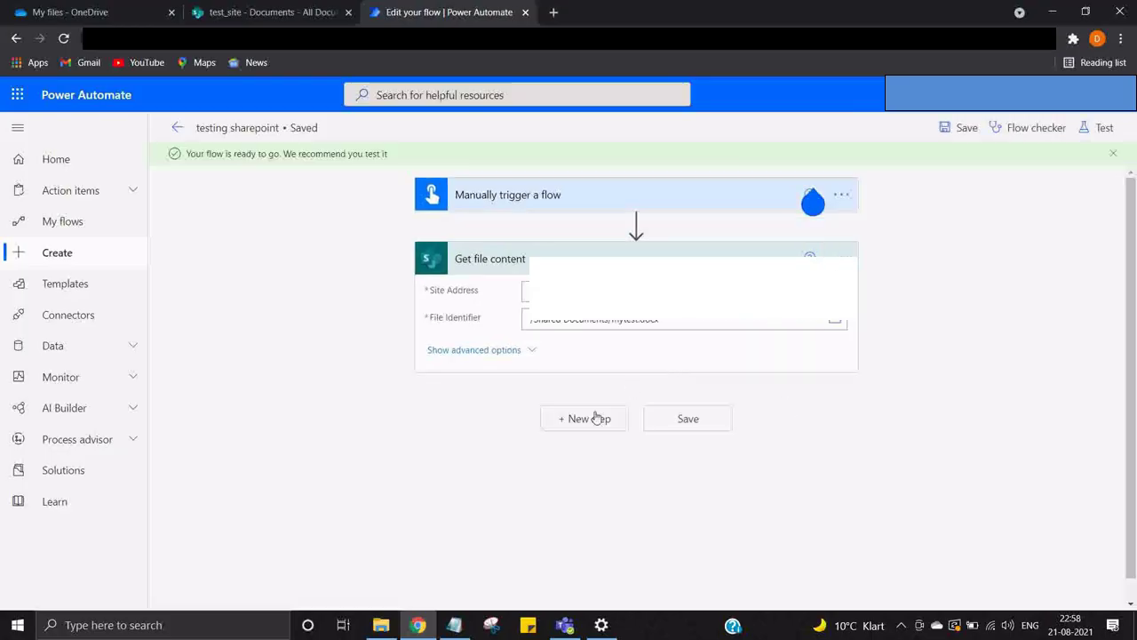
click(595, 422)
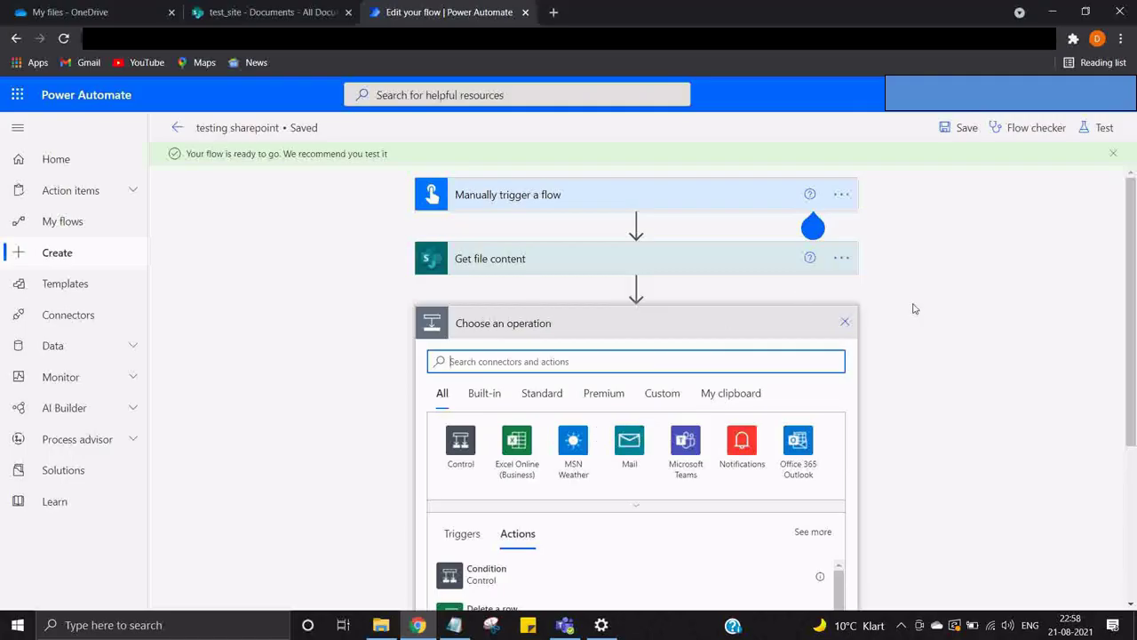
text(onedri)
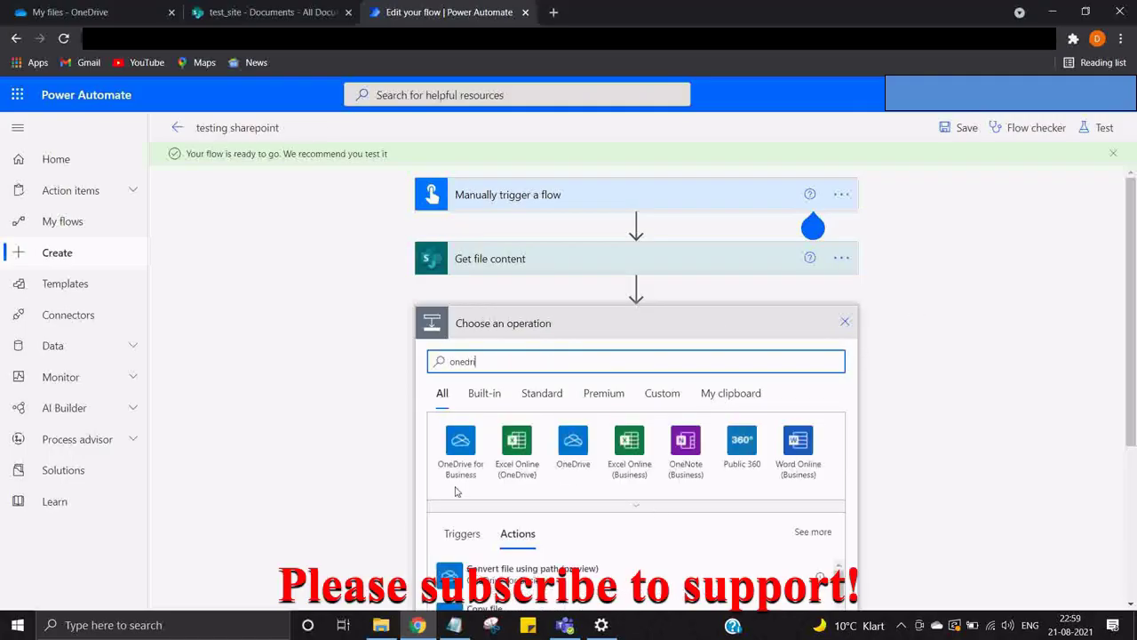
click(471, 441)
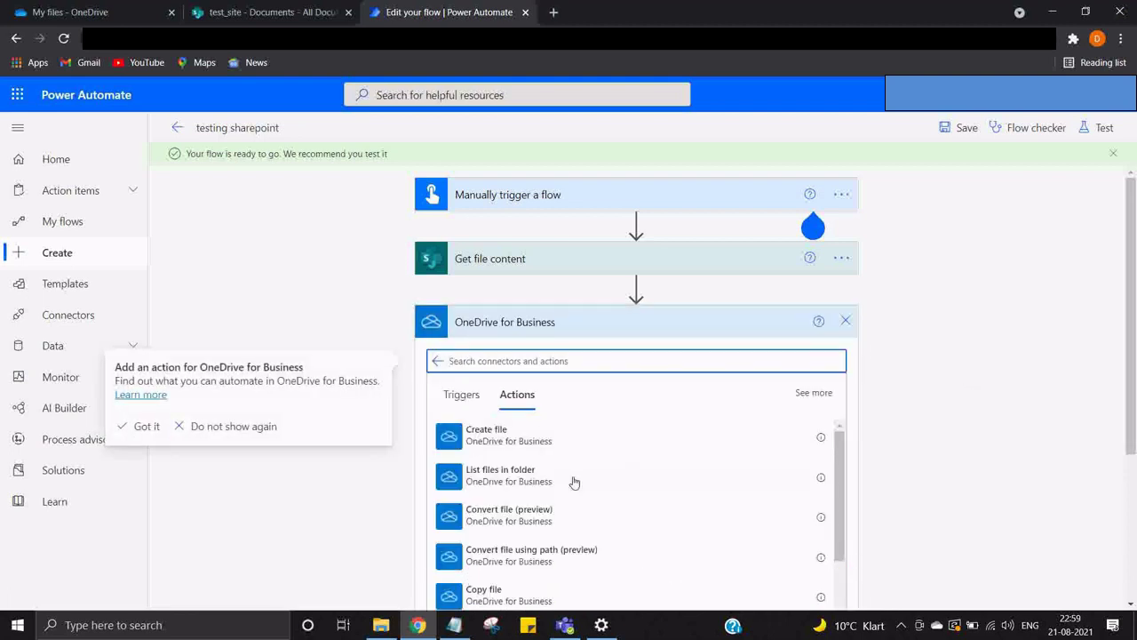
click(557, 446)
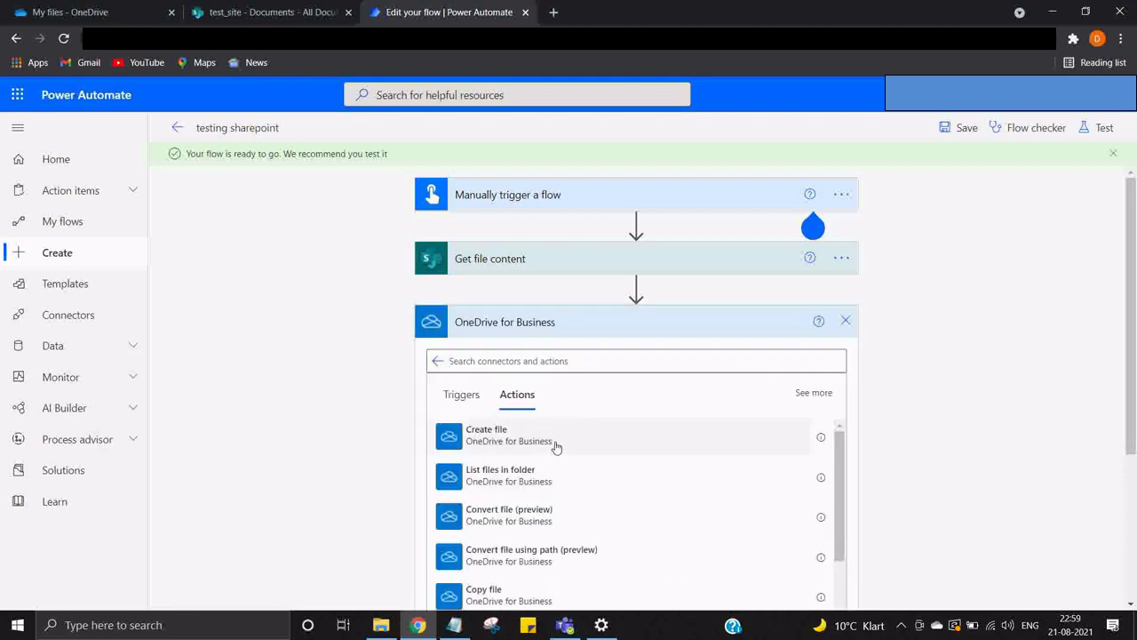
click(556, 446)
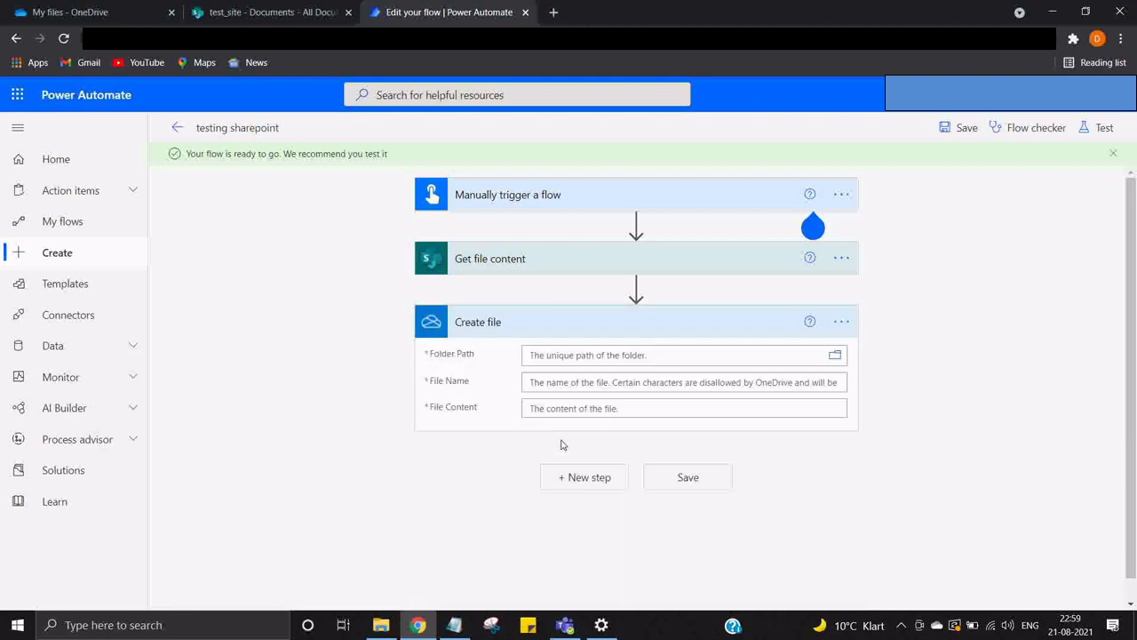
Set the Create file Folder Path to the OneDrive root folder
click(739, 359)
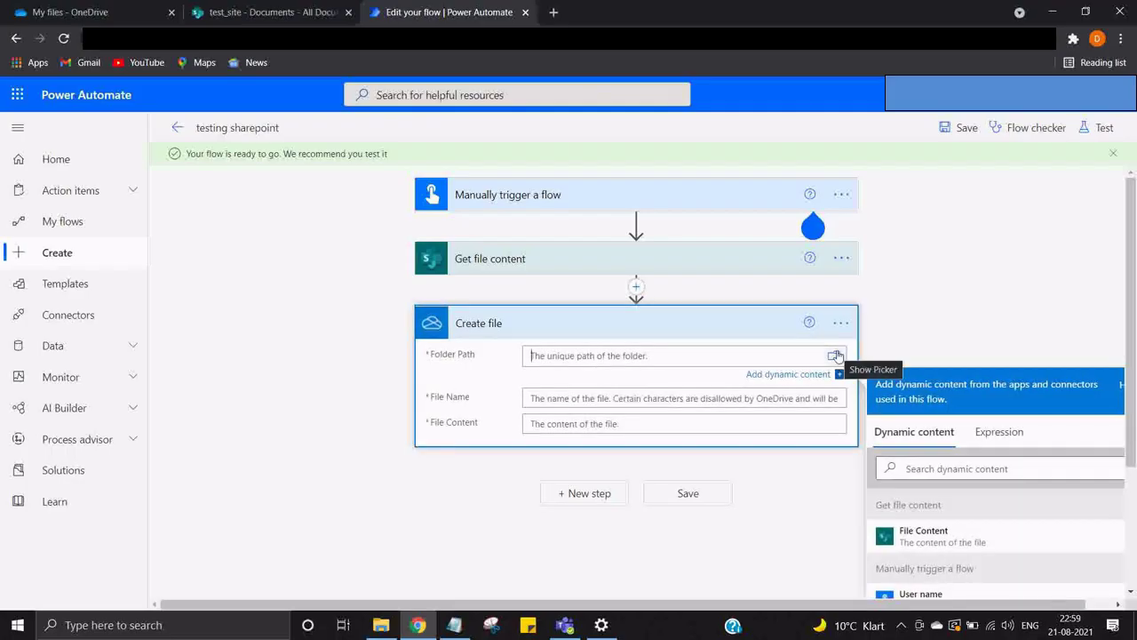
click(835, 356)
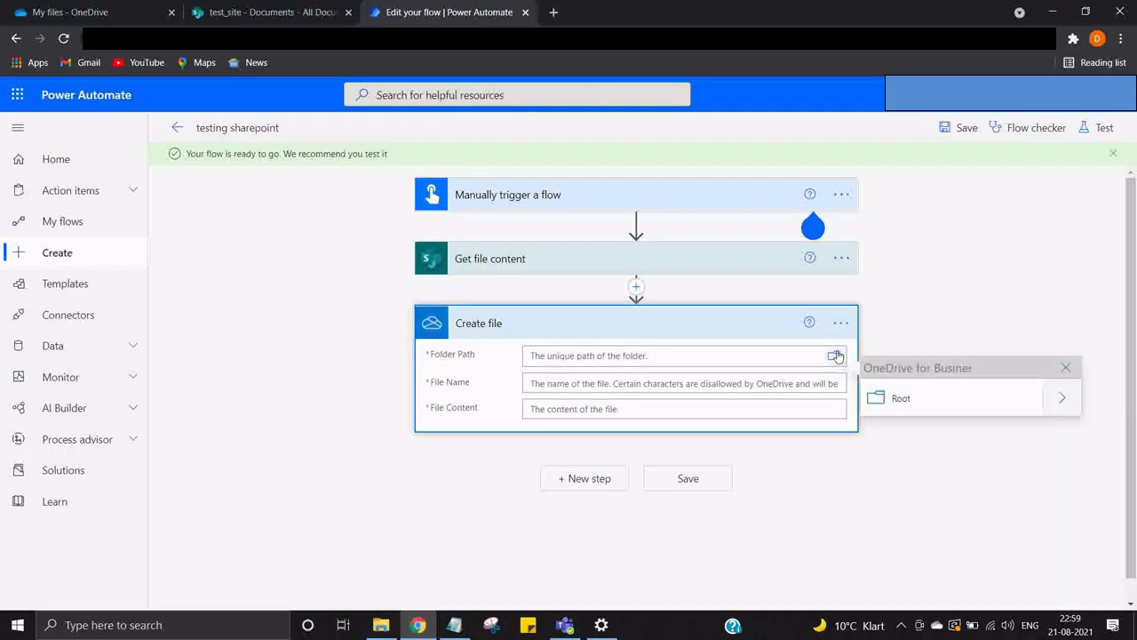
click(937, 408)
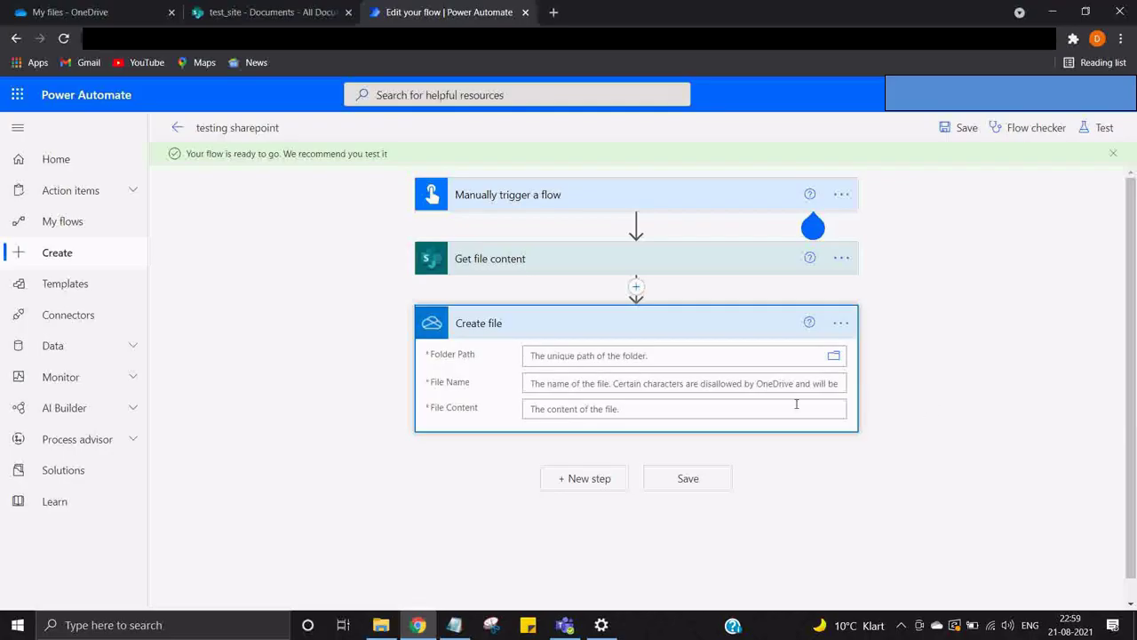
Enter anything.docx as the Create file File Name
click(722, 400)
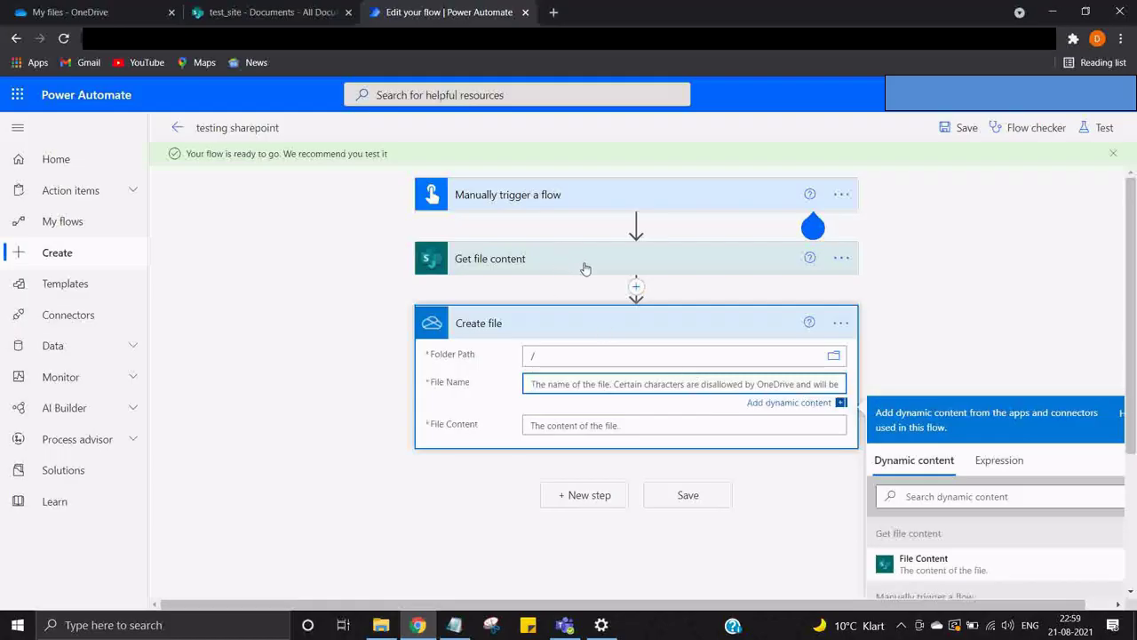
click(293, 12)
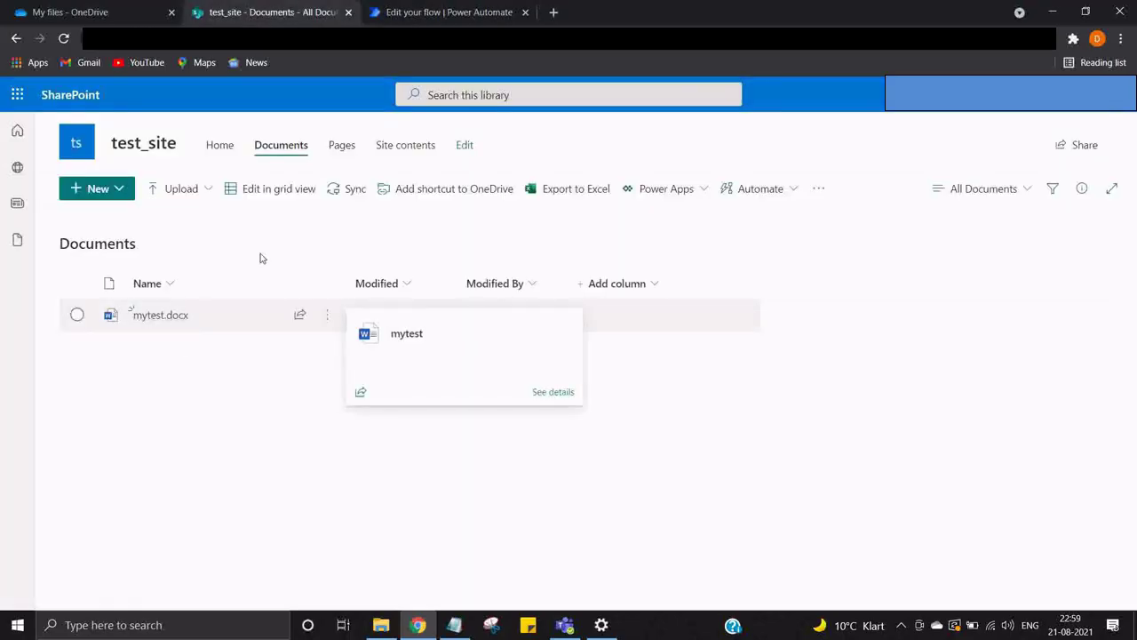
click(388, 6)
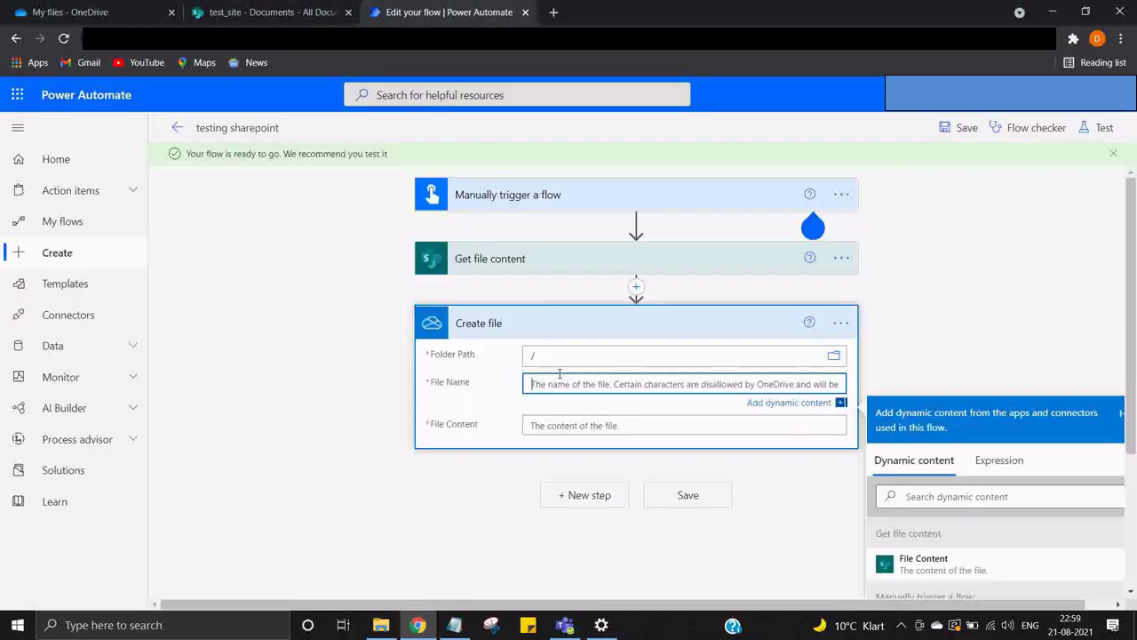
text(anything.docx)
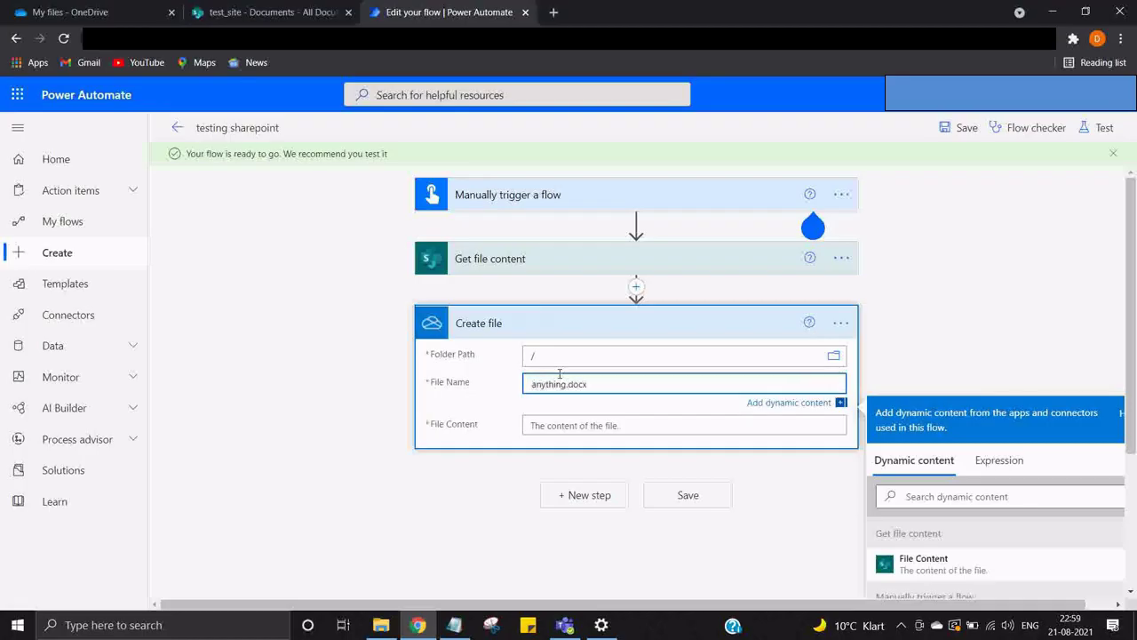
Fill File Content with Get file content's File Content and save the flow
click(581, 425)
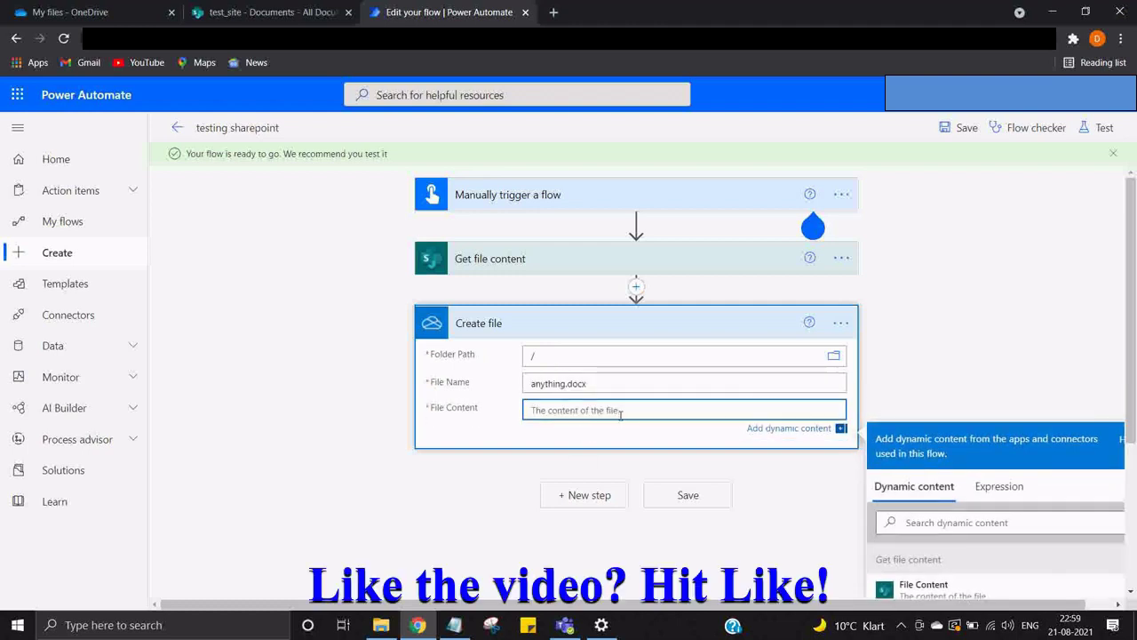
click(923, 441)
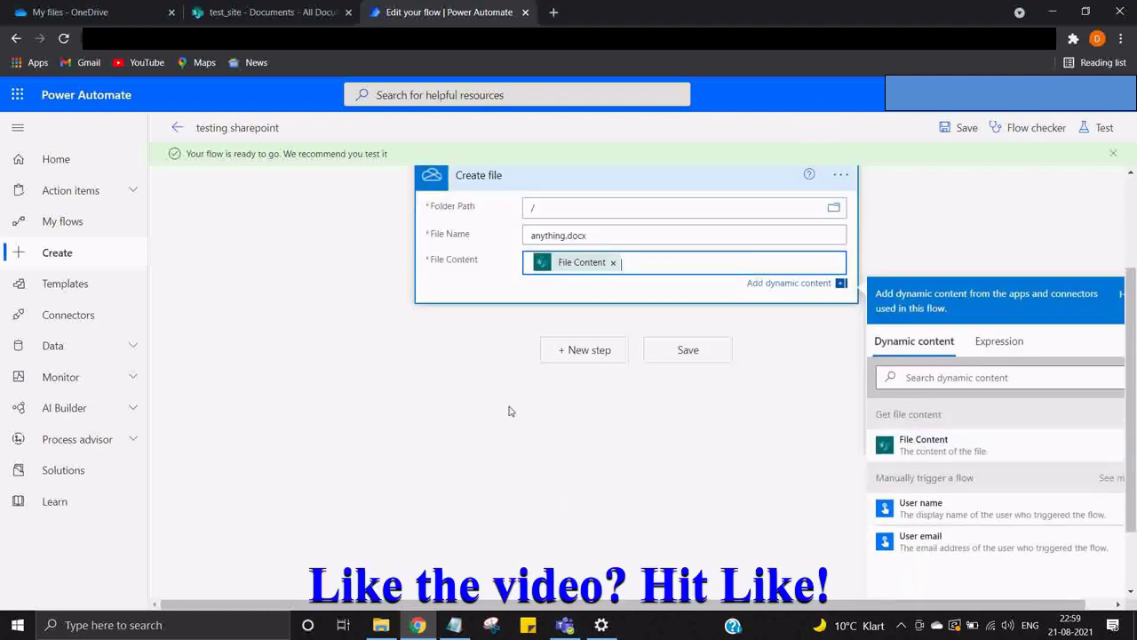
click(691, 352)
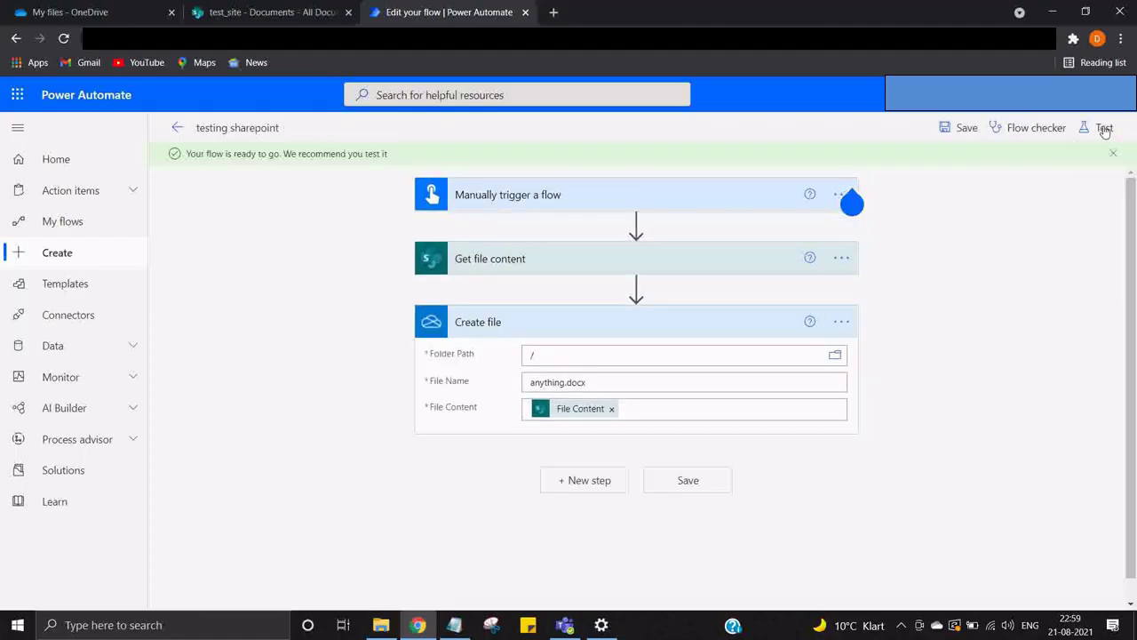
Start a manual test run of the flow and close the run confirmation
click(1105, 130)
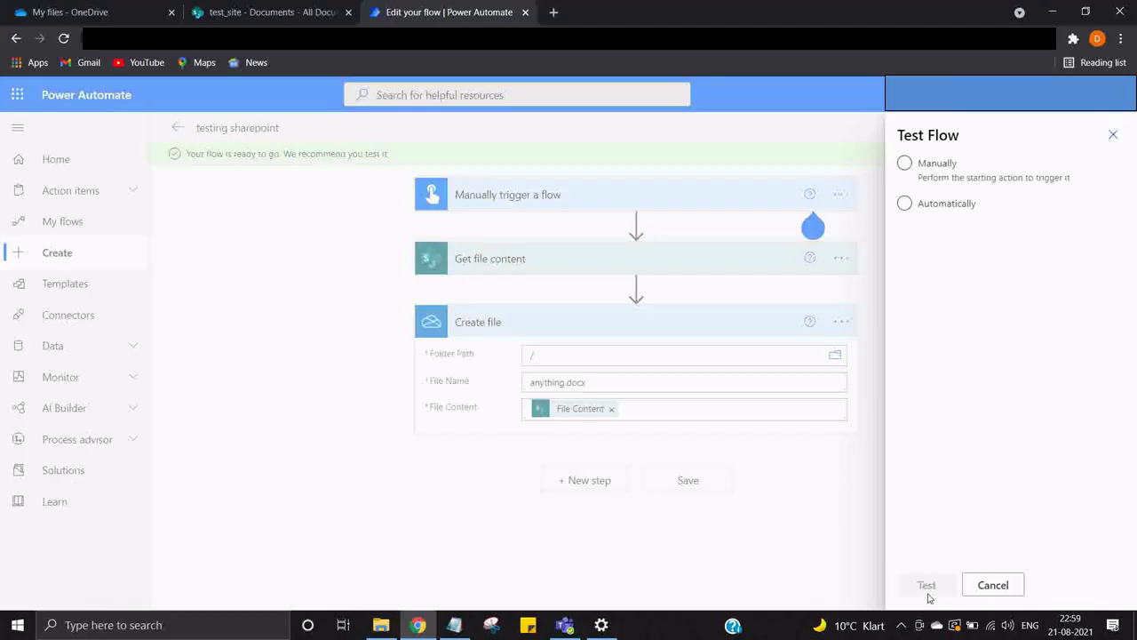
click(930, 162)
click(927, 585)
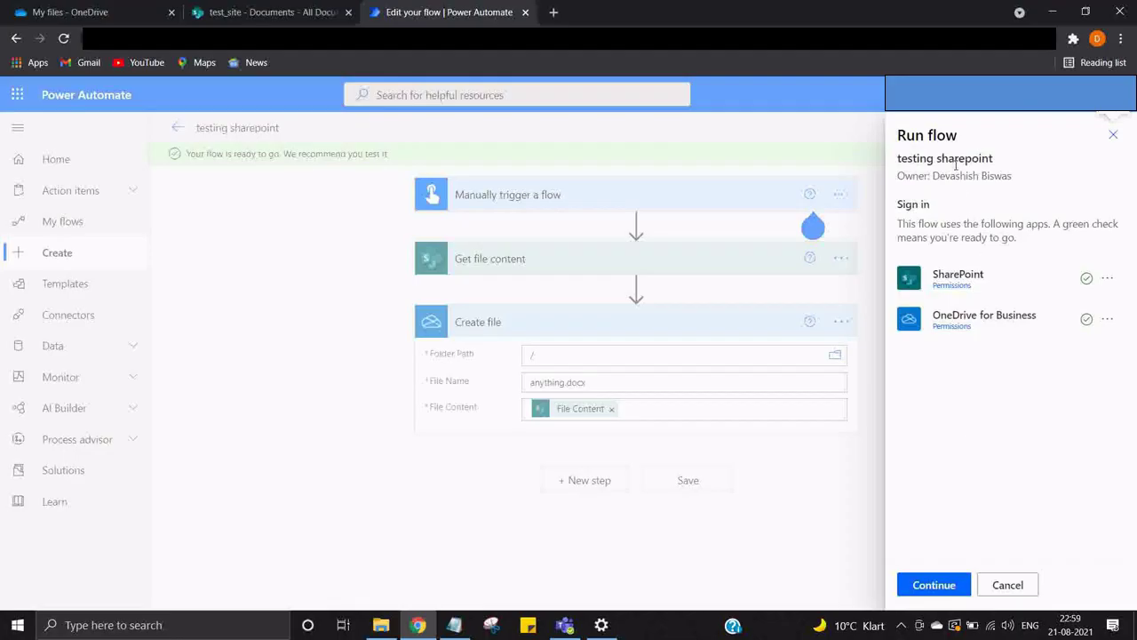
click(932, 588)
click(933, 586)
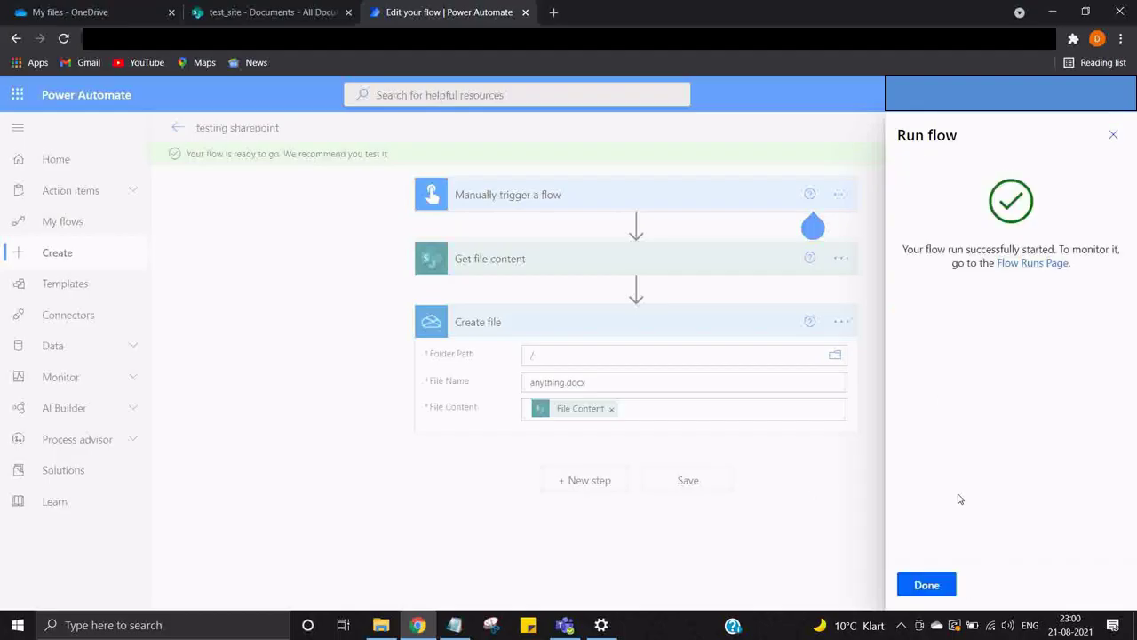
click(926, 586)
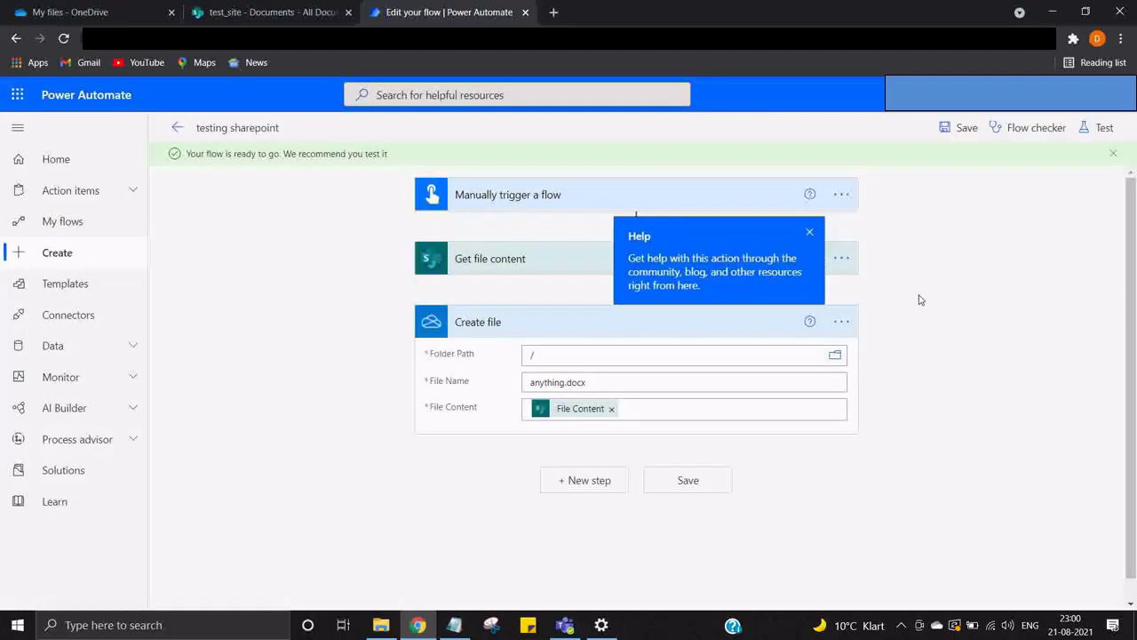
Dismiss the help tip and switch to OneDrive My files to find anything.docx
click(810, 235)
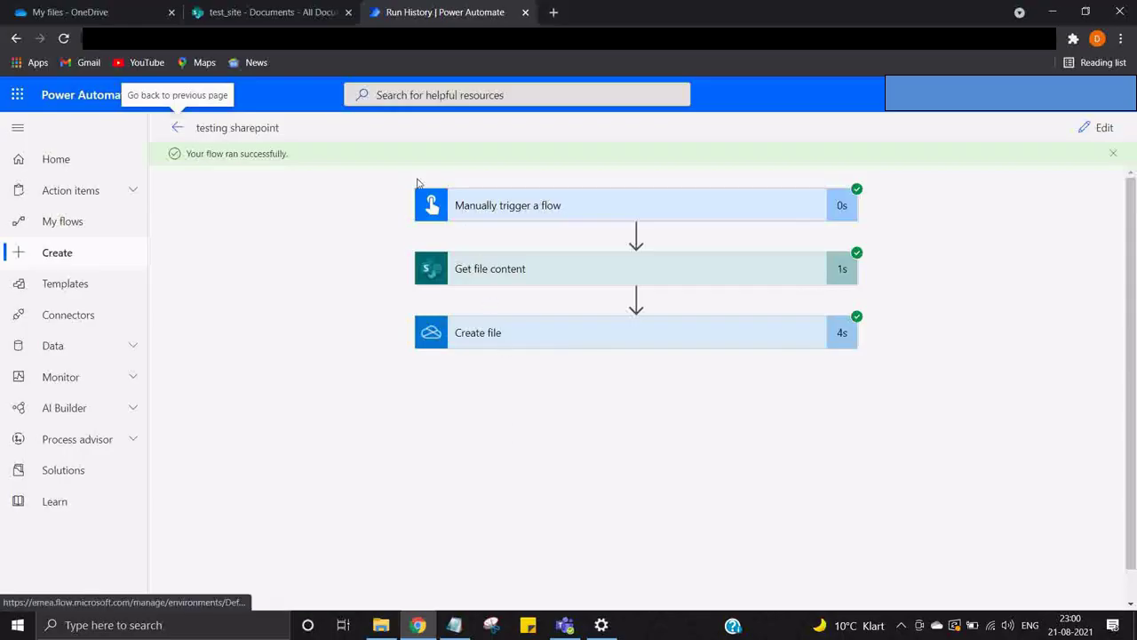
click(133, 12)
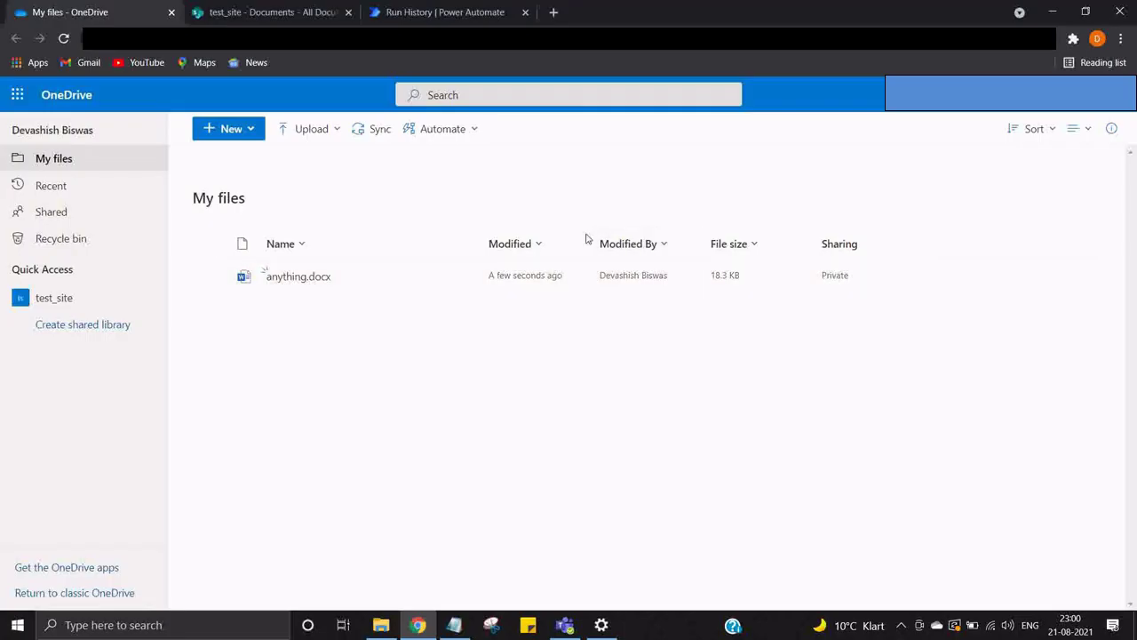
View mytest.docx in the test_site SharePoint tab, then return to the flow's run history
click(313, 10)
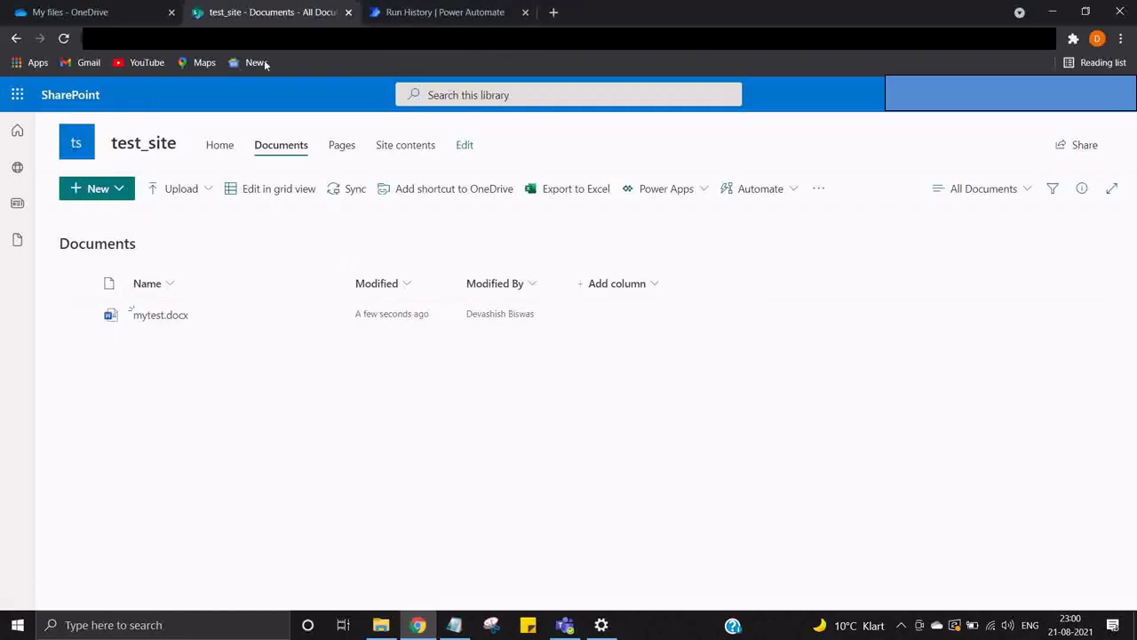
click(444, 11)
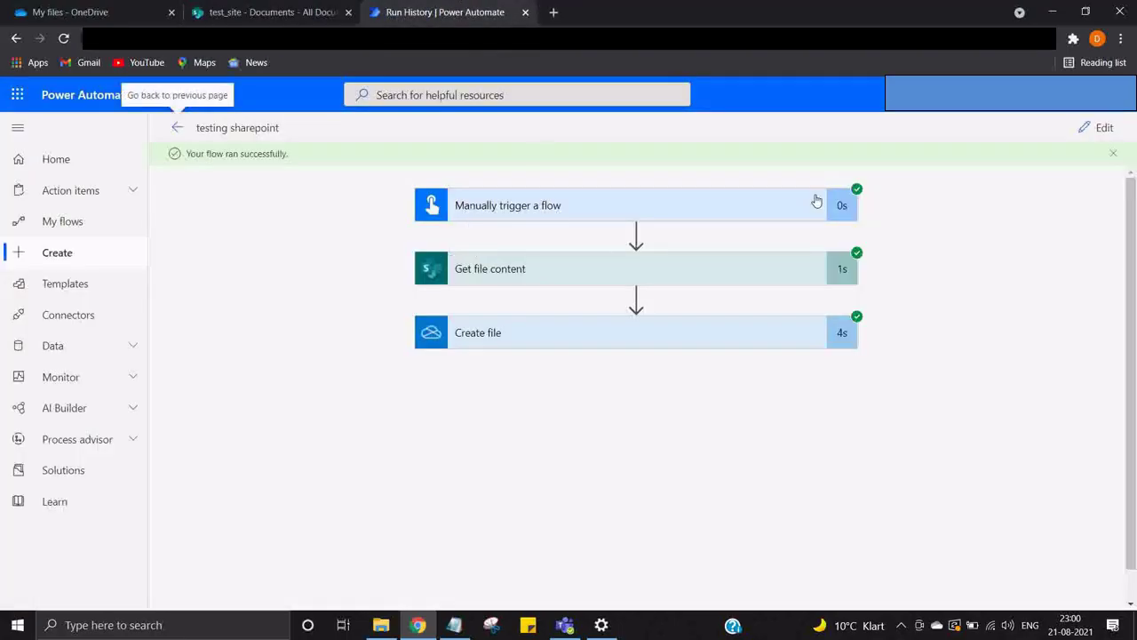